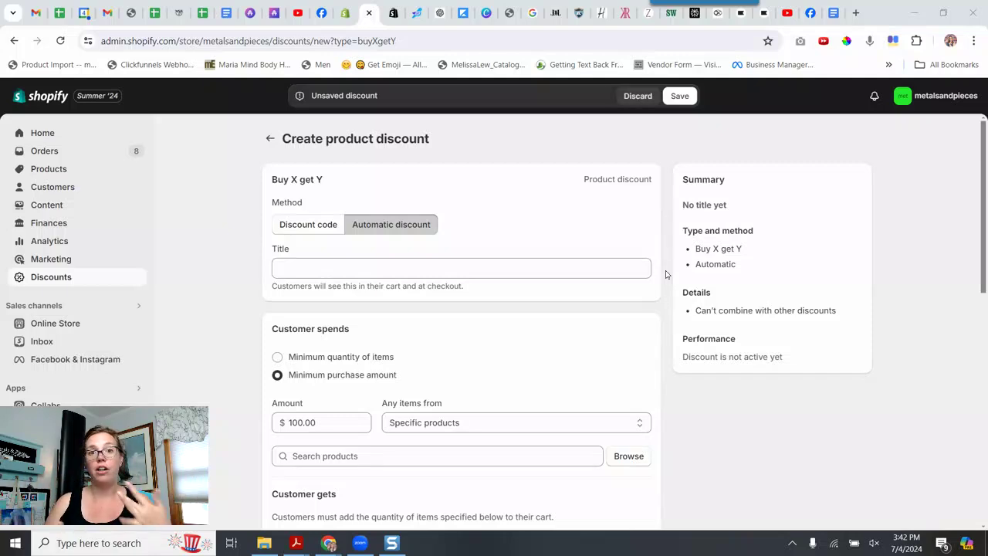
- Return to the discounts list and start a new Buy X get Y product discount
left_click(270, 138)
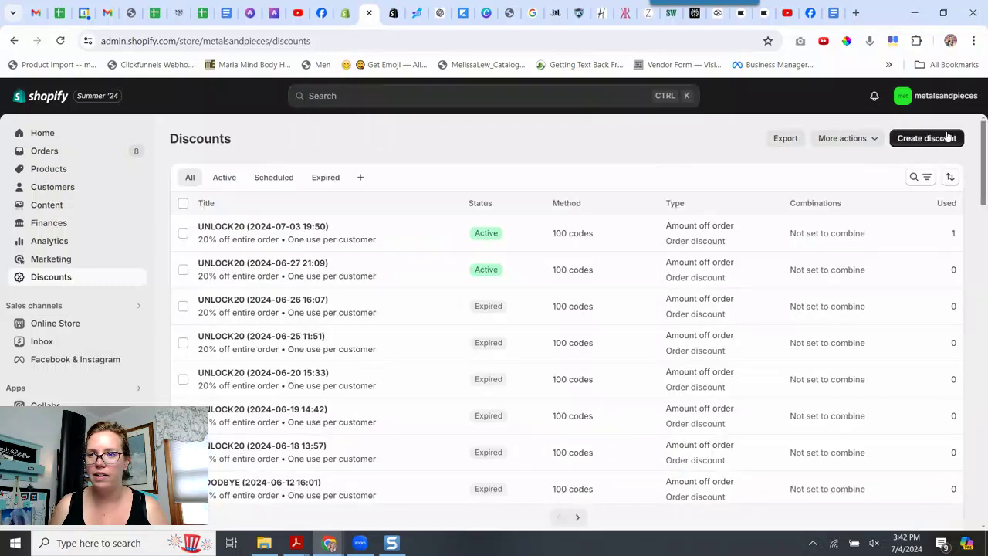
left_click(943, 143)
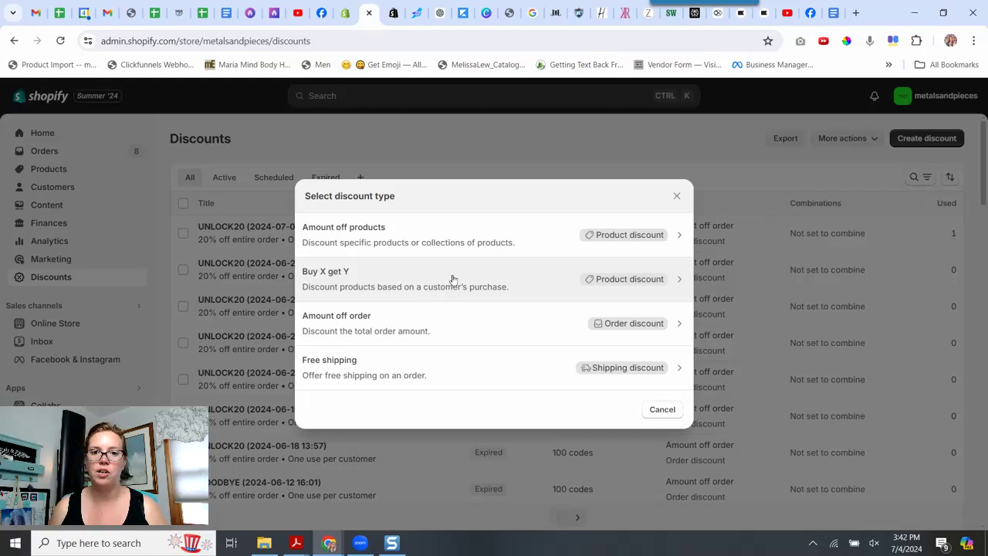
left_click(641, 282)
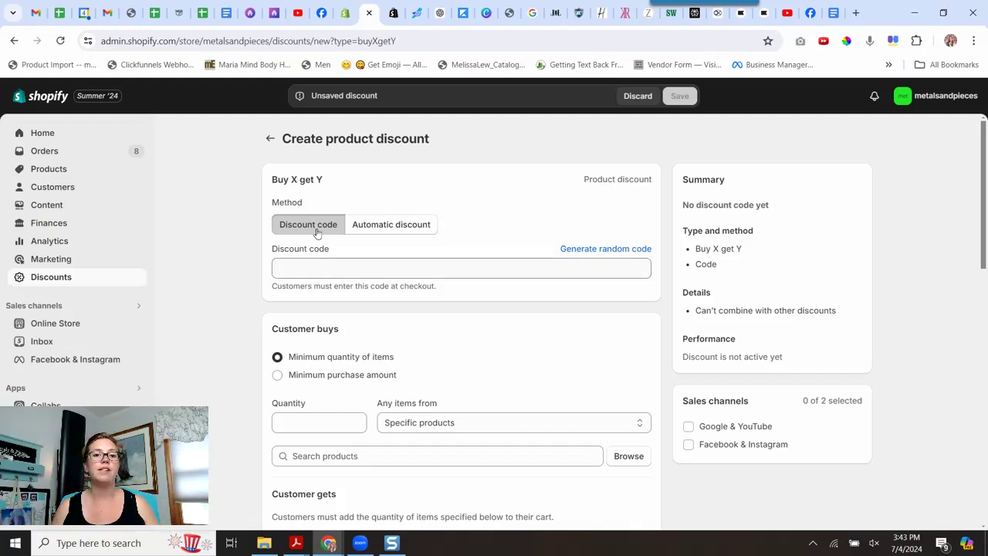
- Make it an automatic discount titled "July4 Free Gift"
left_click(386, 223)
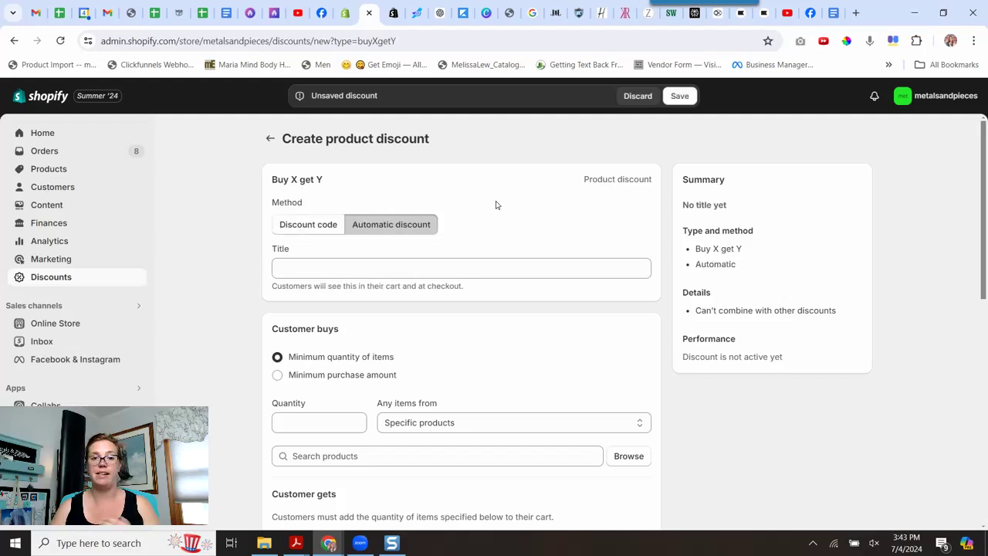
left_click(492, 270)
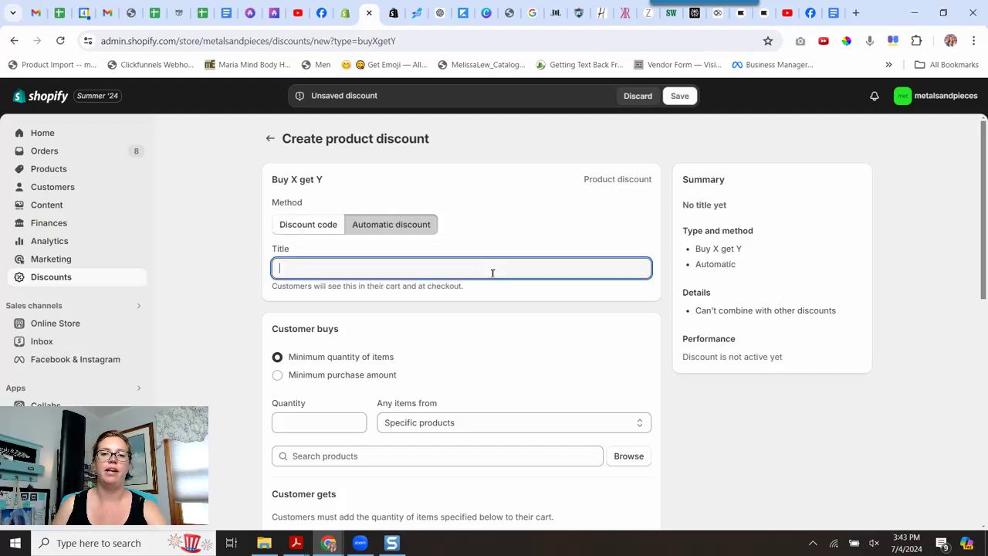
type("July4 Fr")
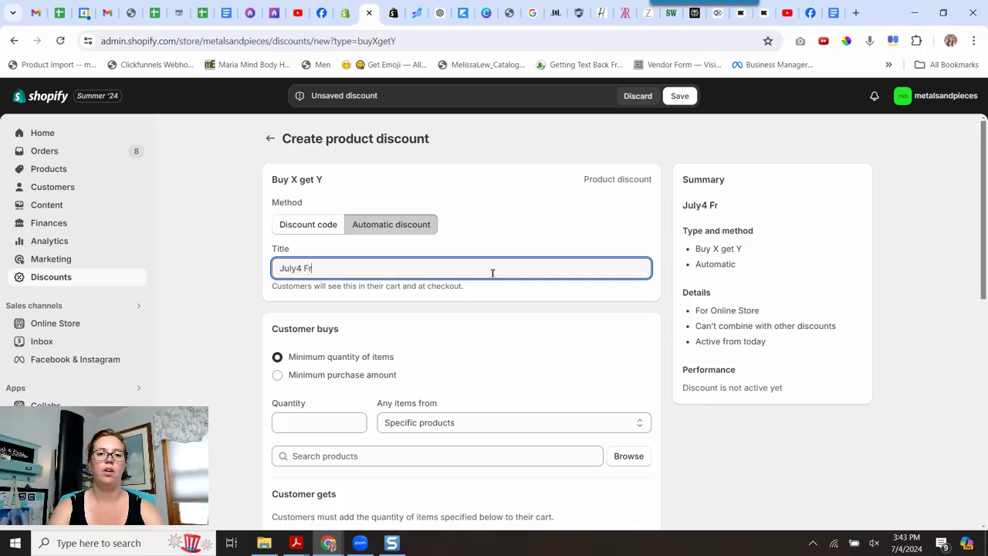
type("ee Git")
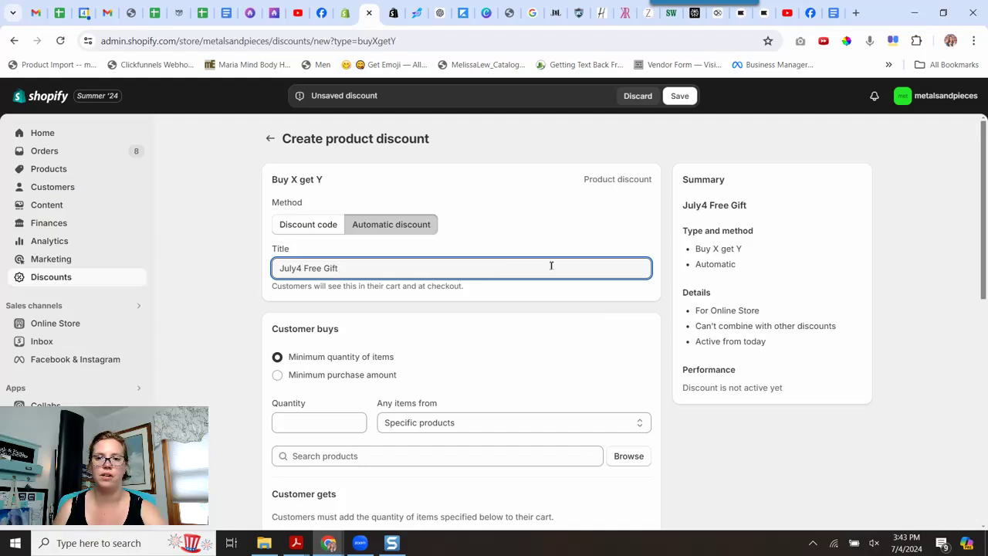
- Require a minimum purchase amount of $100.00 as the customer's spending condition
scroll(441, 280, "down", 2)
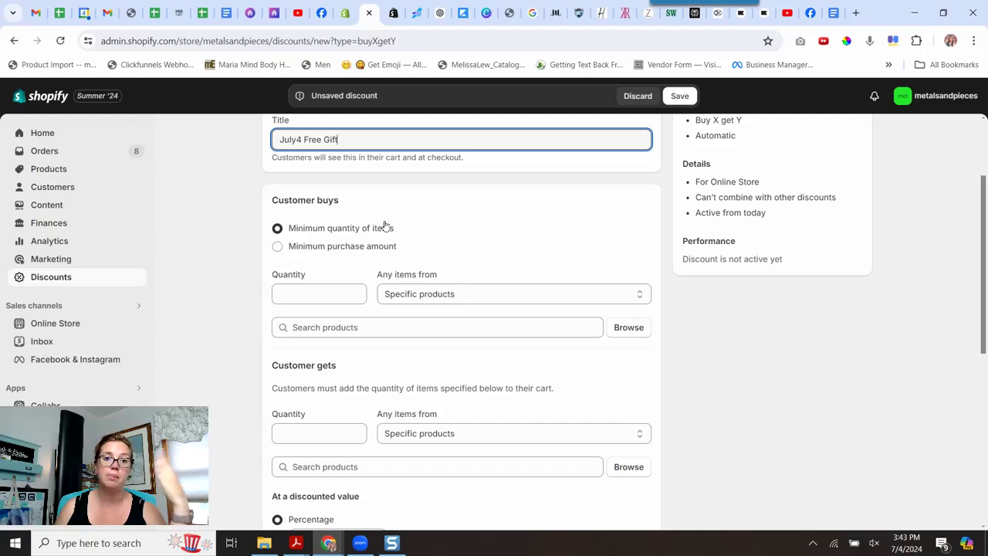
left_click(305, 249)
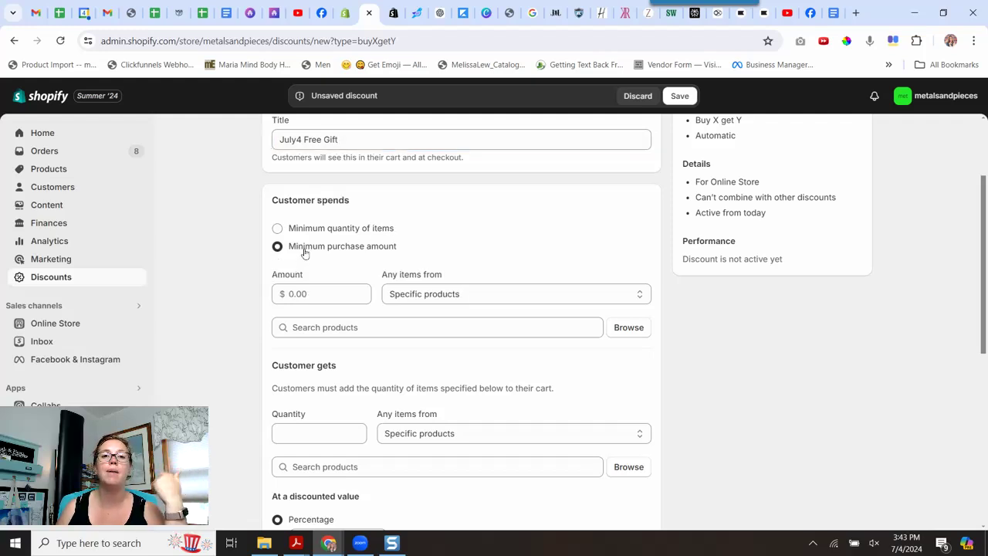
left_click(316, 289)
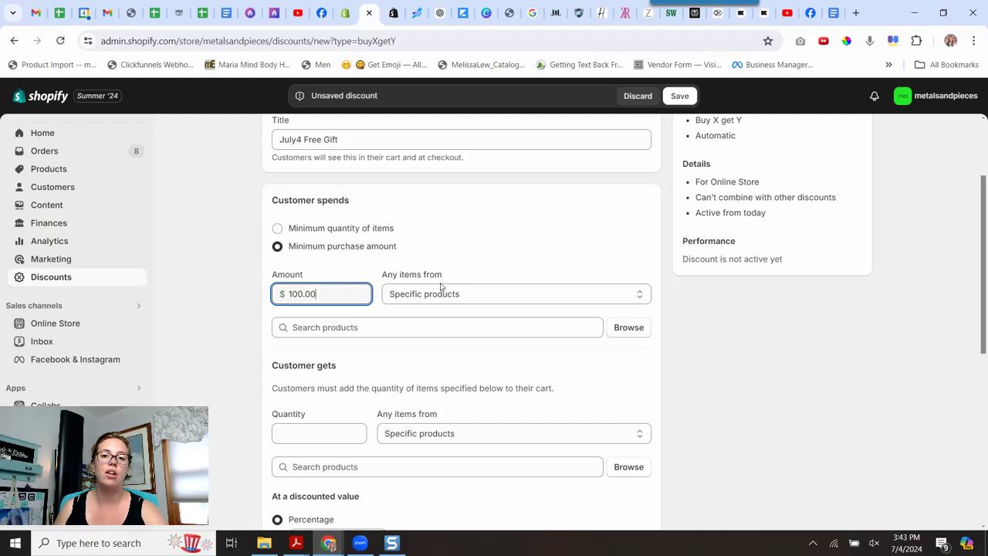
- Find "americana" products and add the Americana Snowflake Ornament as the qualifying product under the customer spends condition
left_click(440, 326)
type("americ")
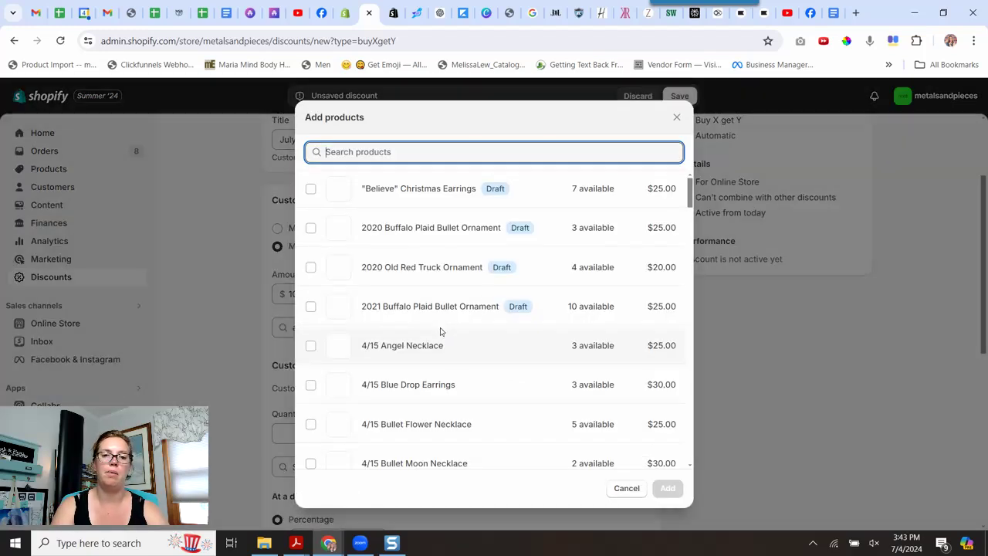
type("ana")
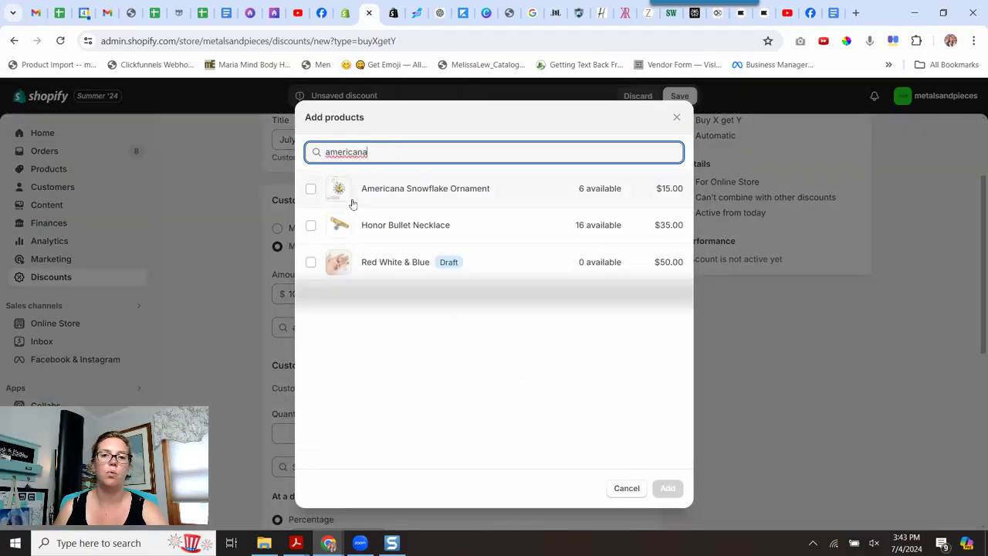
left_click(309, 190)
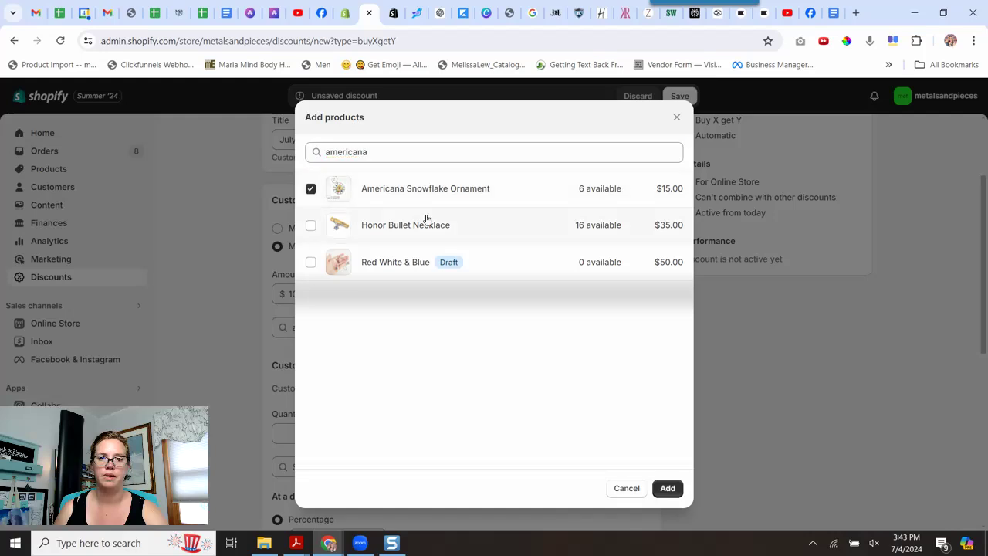
left_click(668, 489)
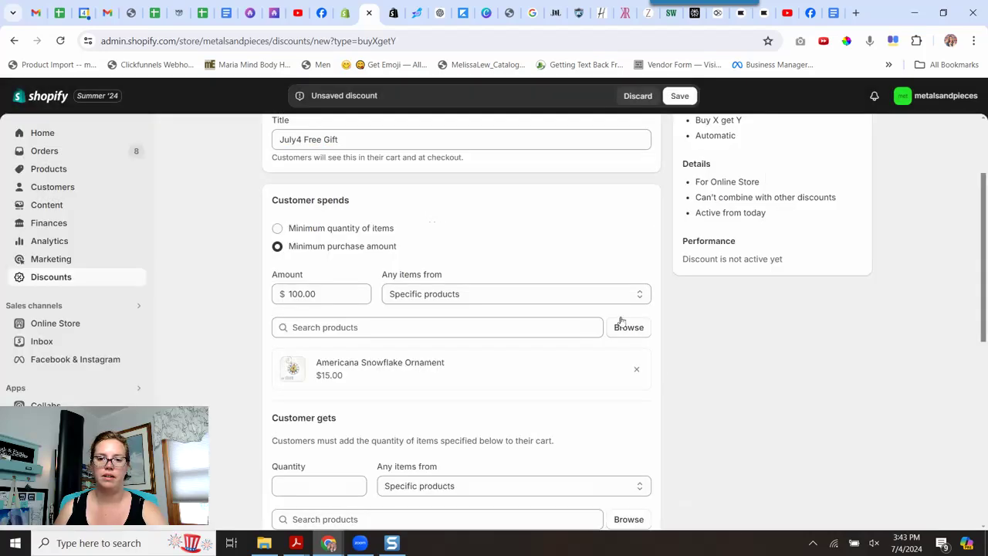
- Check the item source options for the spending condition and review the conditions and customer-gets sections of the form
scroll(735, 344, "down", 2)
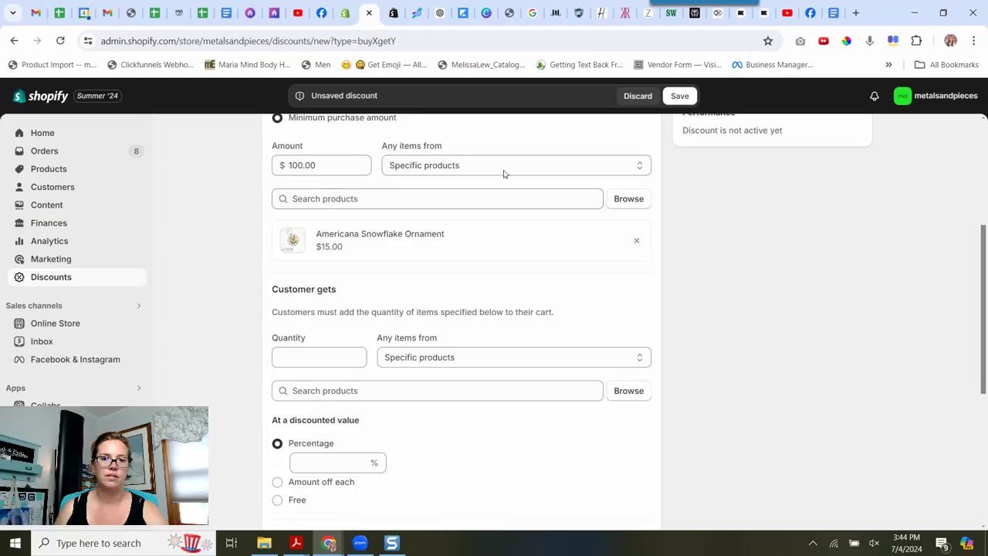
left_click(538, 171)
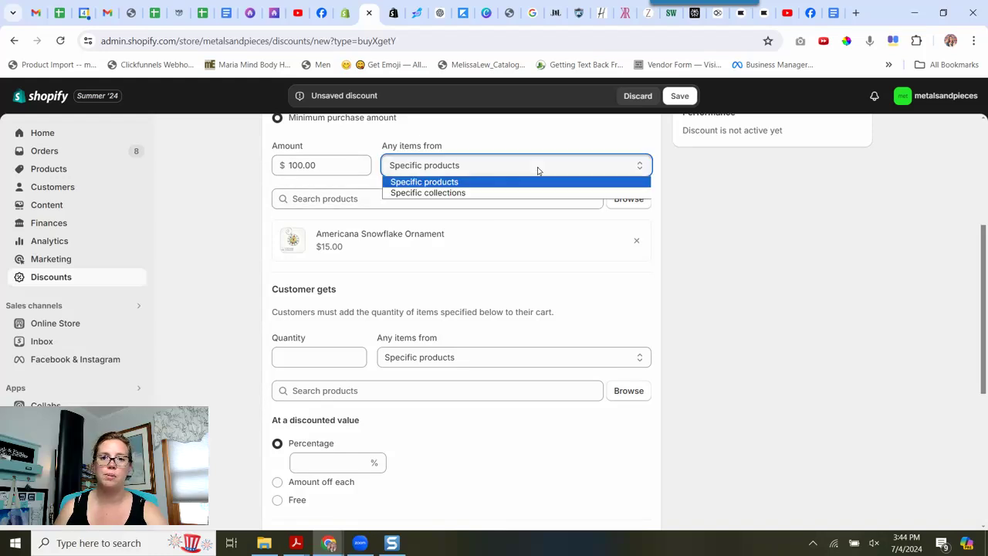
left_click(529, 170)
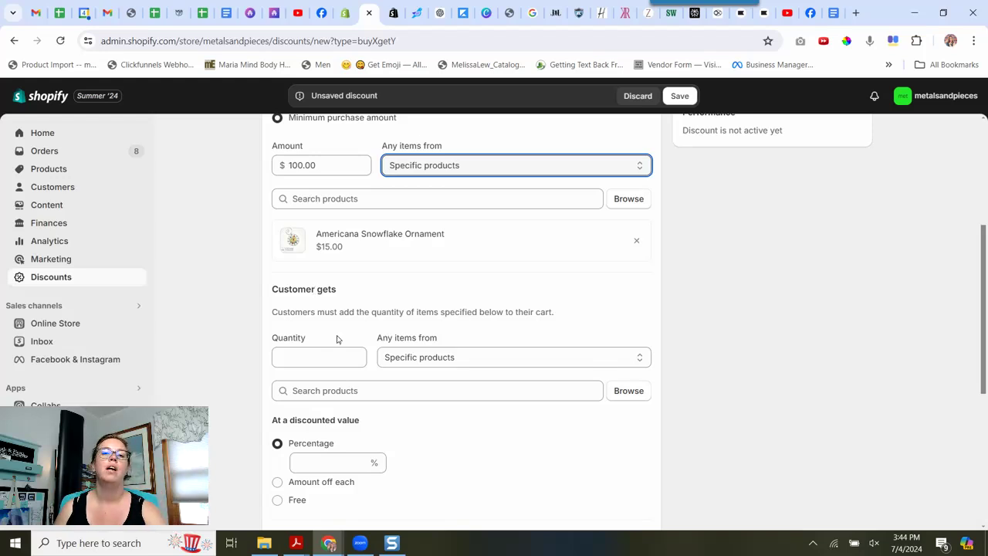
scroll(339, 316, "down", 2)
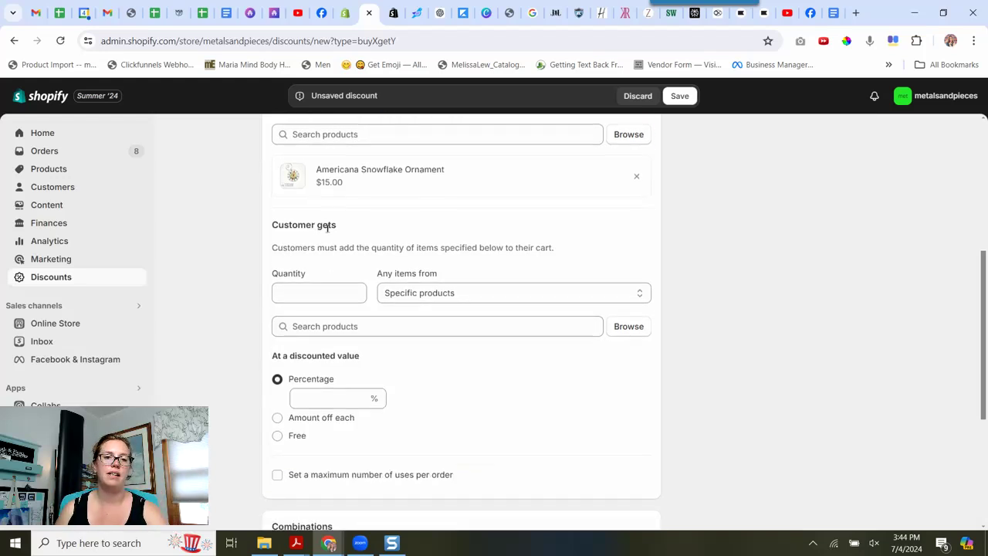
scroll(400, 237, "up", 2)
scroll(370, 232, "up", 2)
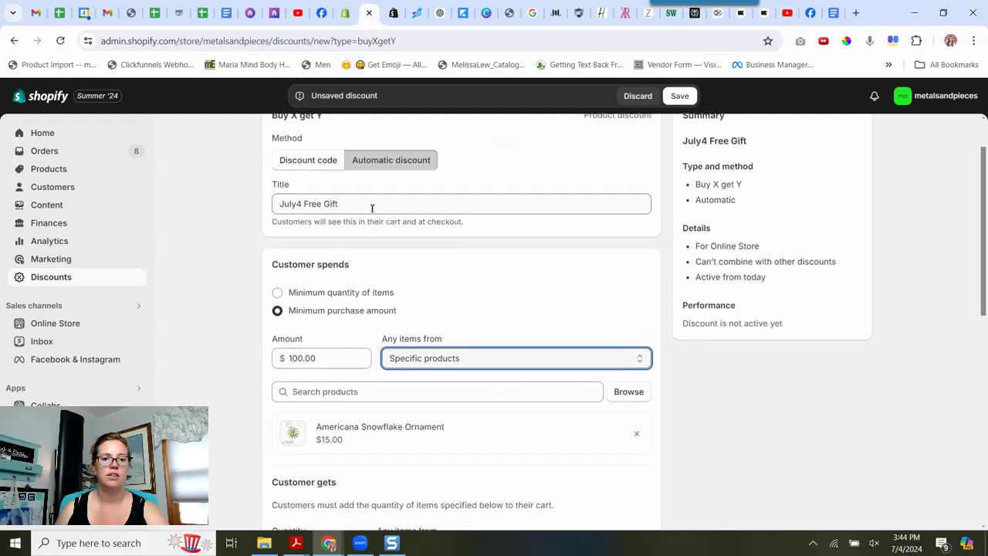
scroll(339, 359, "down", 2)
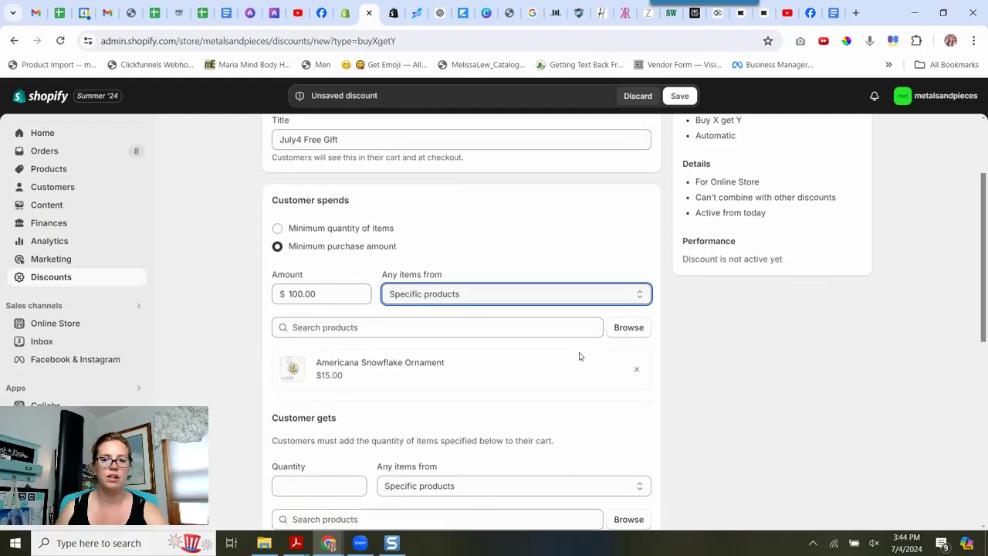
scroll(573, 365, "down", 2)
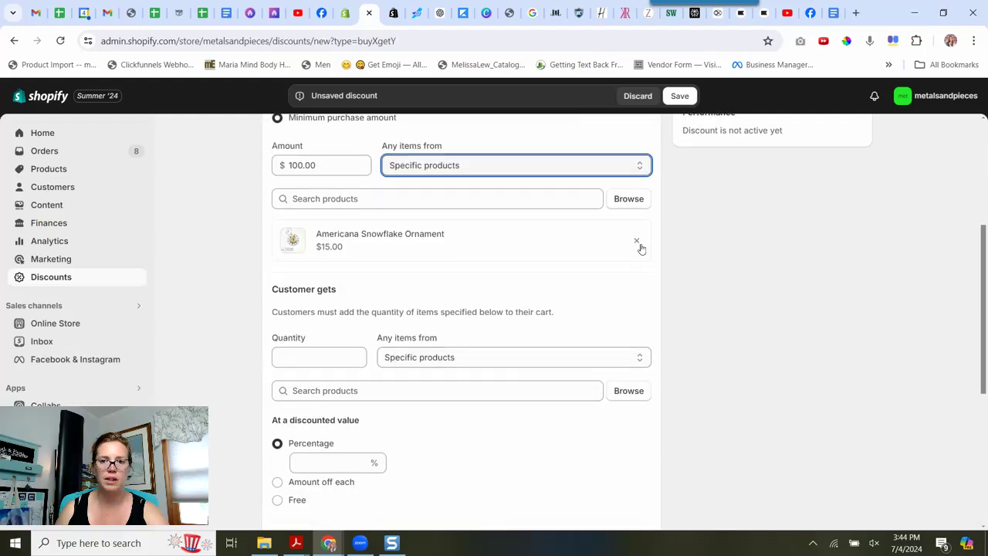
- Remove the Americana Snowflake Ornament from the qualifying products and recheck the item source options
left_click(636, 241)
scroll(327, 229, "up", 2)
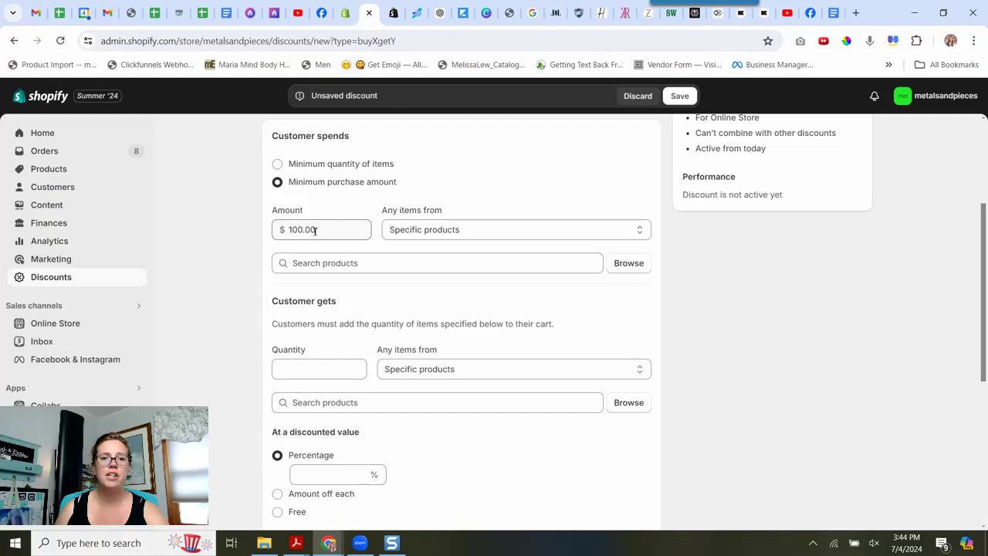
left_click(492, 233)
left_click(498, 204)
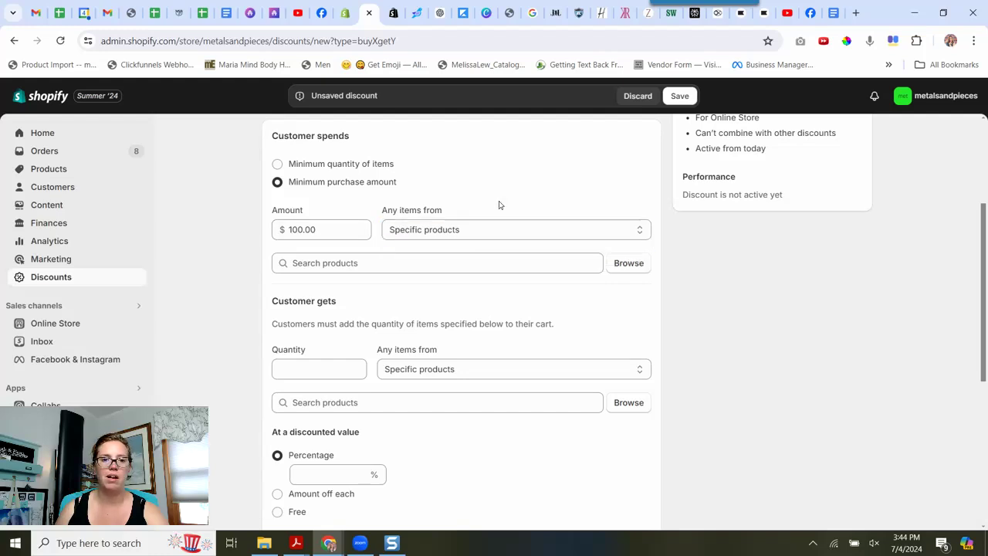
- Set the customer-gets quantity to 1 and add the Americana Snowflake Ornament as the gift product
left_click(315, 361)
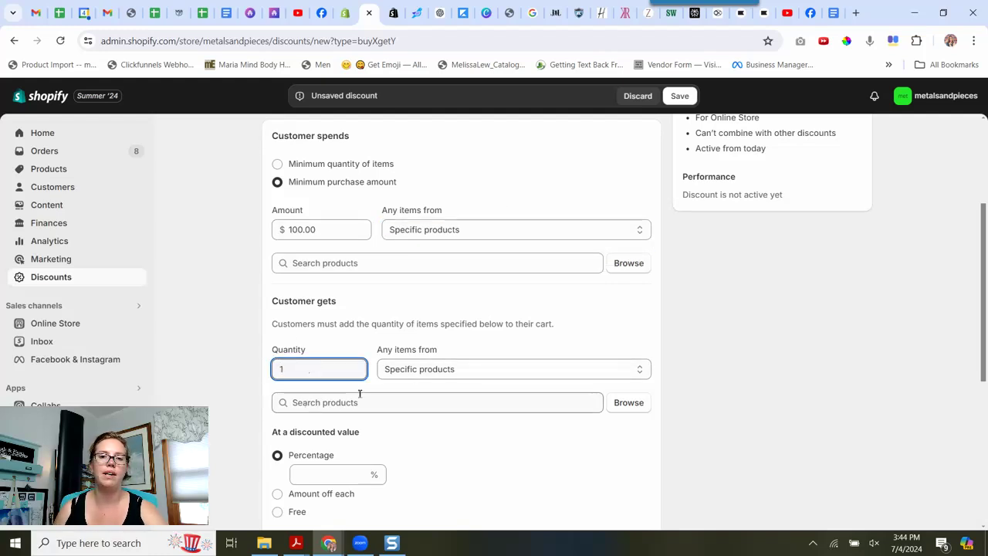
scroll(359, 394, "down", 1)
left_click(395, 338)
type("amer")
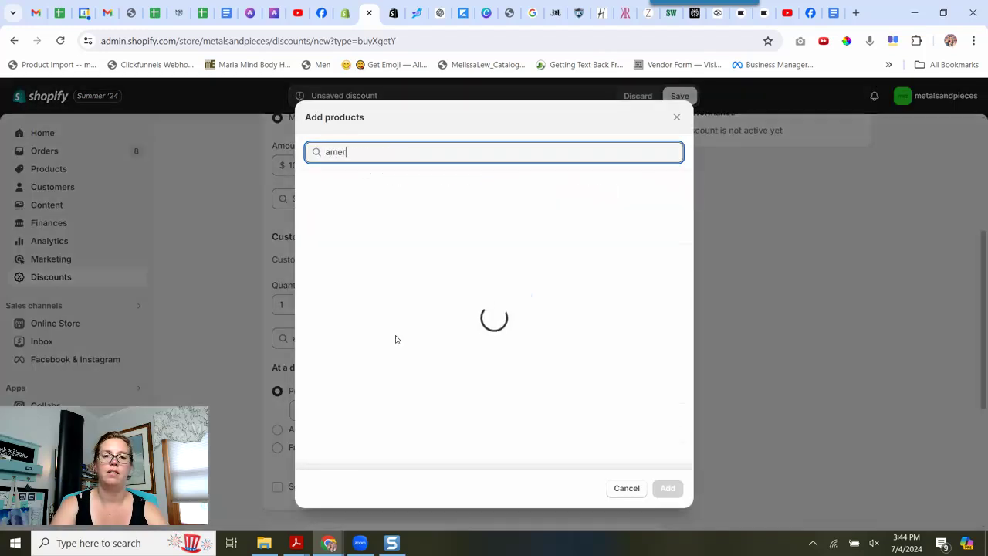
type("icana")
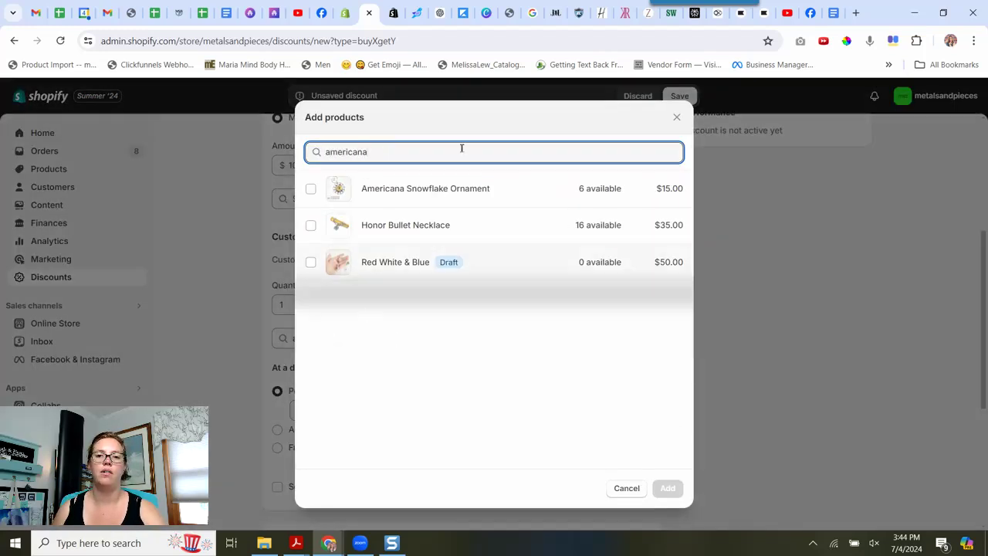
left_click(455, 189)
left_click(668, 487)
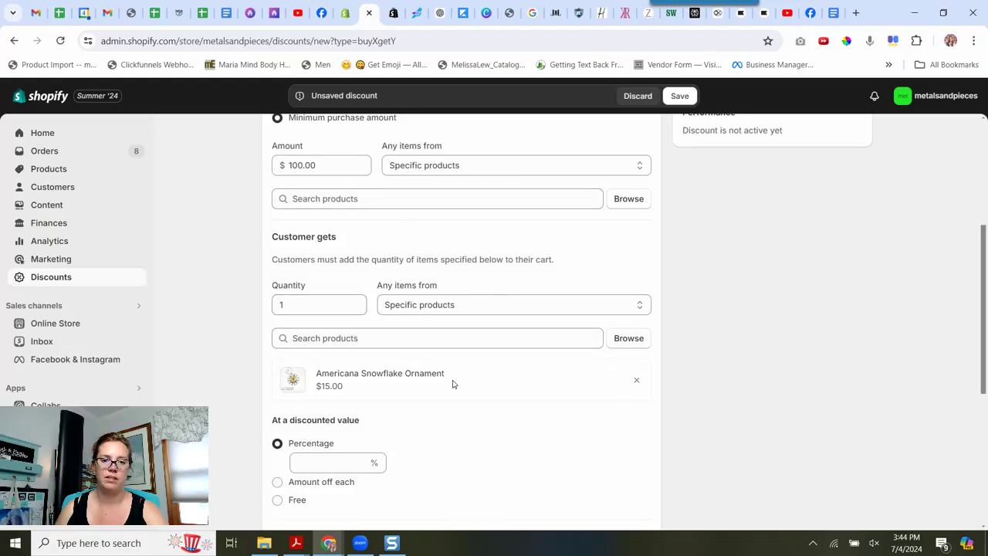
- Set the gift's discounted value to Free and allow the discount to combine with shipping discounts
scroll(479, 385, "down", 3)
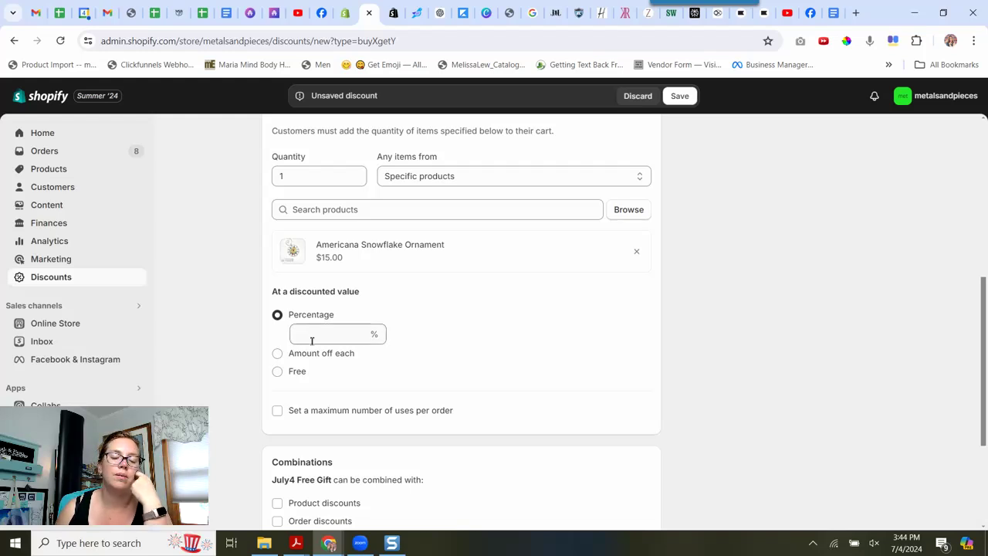
left_click(278, 371)
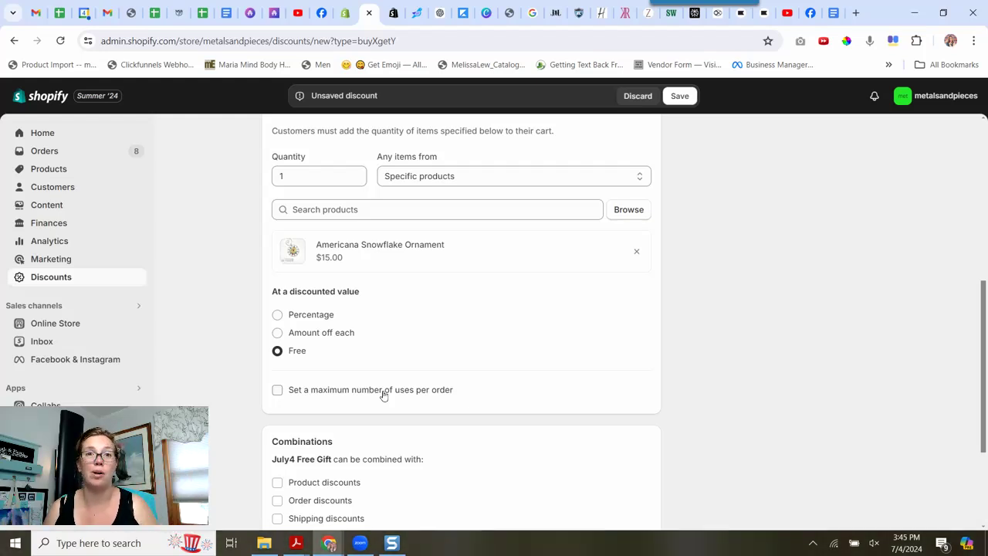
scroll(383, 395, "down", 3)
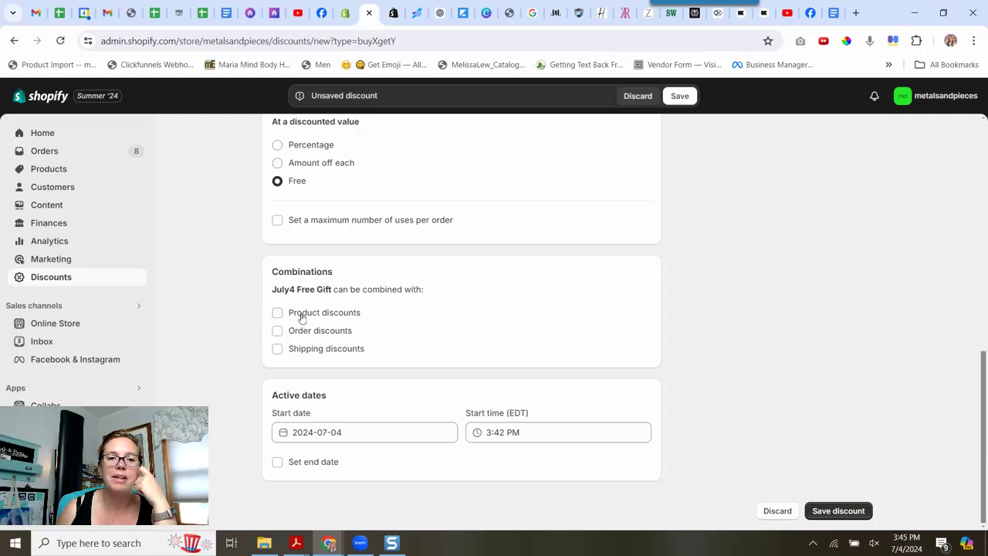
left_click(277, 348)
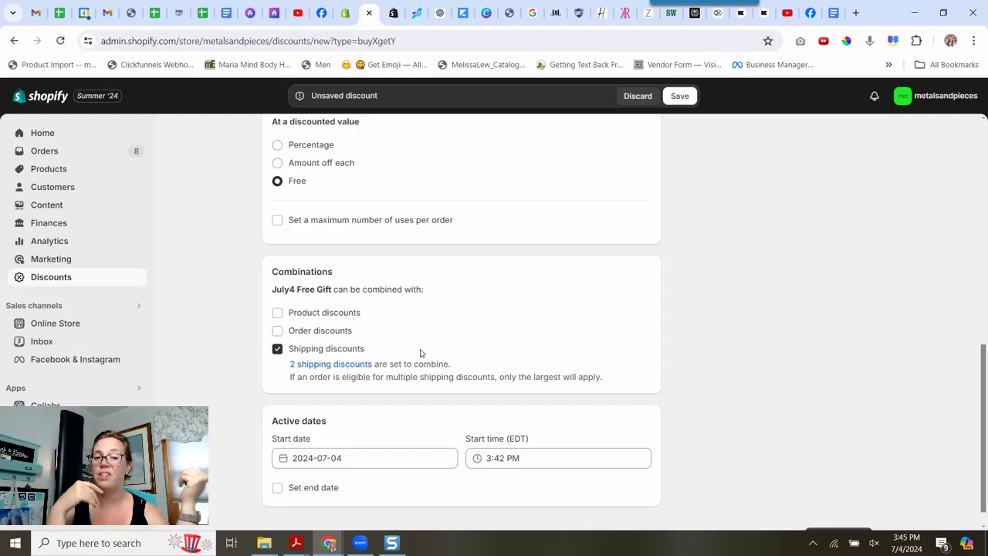
- Enable an end date for the discount and set it to 2024-07-08
scroll(444, 318, "down", 1)
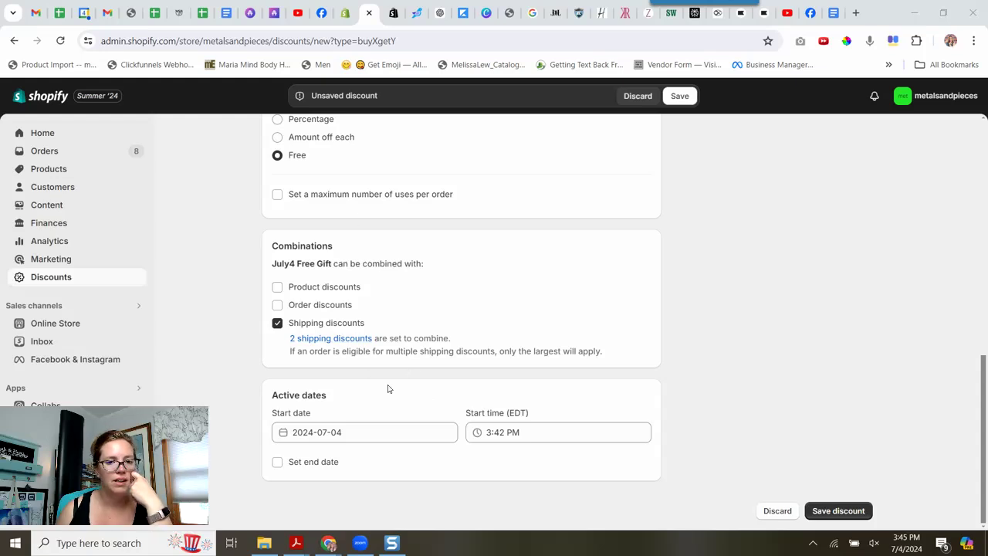
left_click(316, 463)
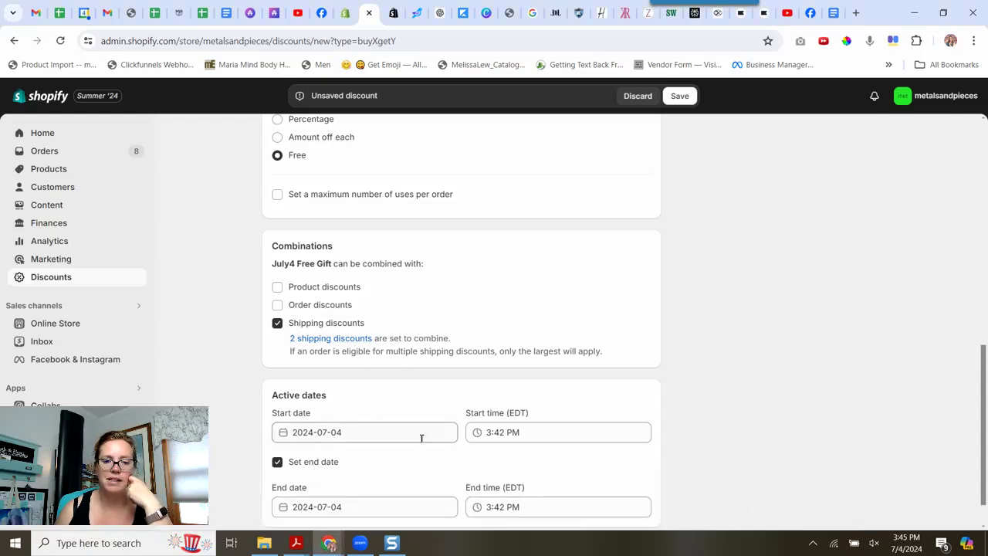
scroll(368, 452, "down", 1)
left_click(394, 459)
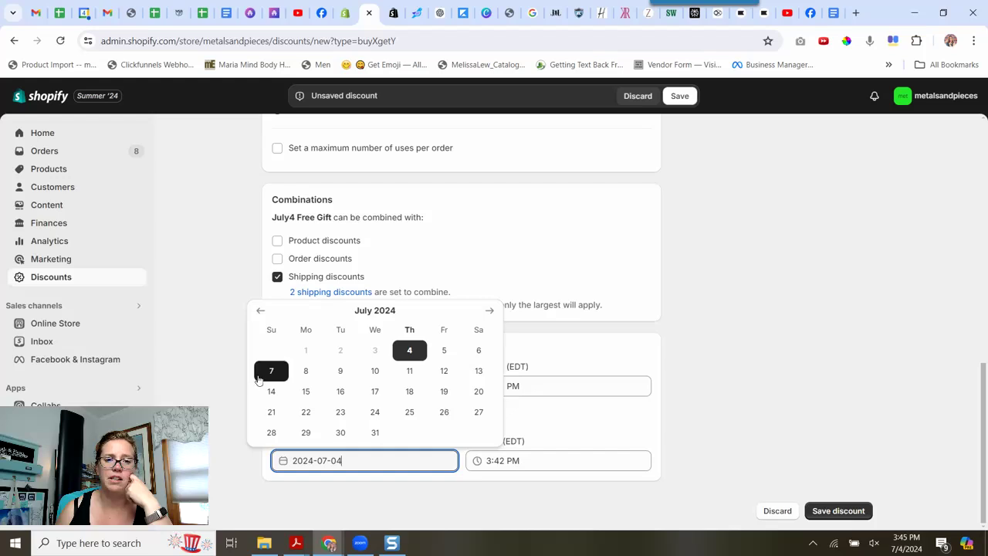
left_click(306, 370)
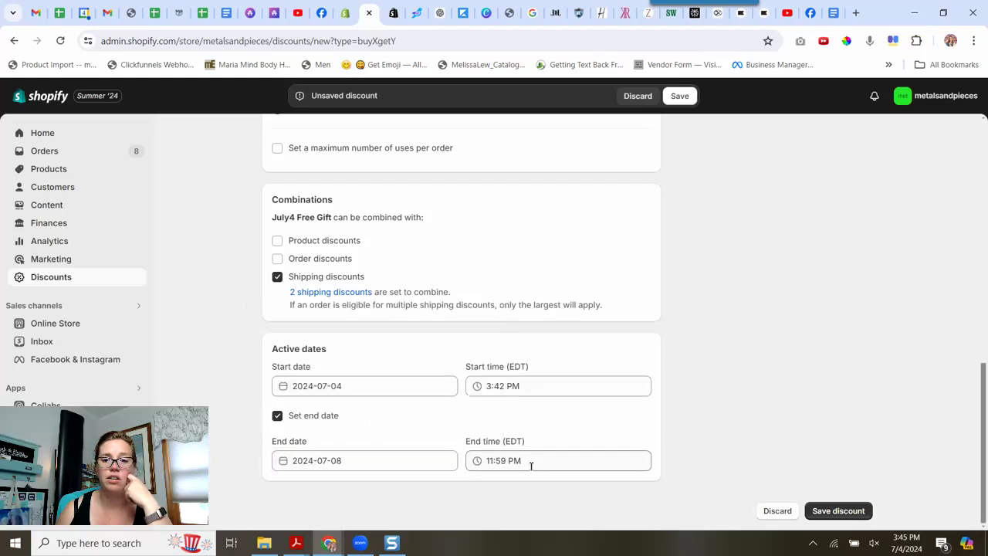
- Set the discount's end time to 3:00 AM and try to save the discount
left_click(531, 460)
type("0300")
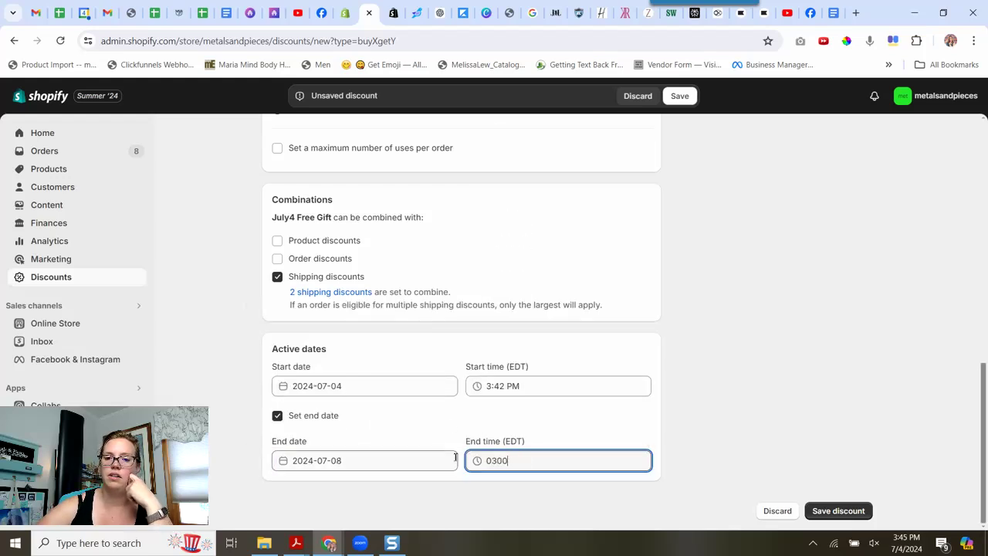
left_click(700, 424)
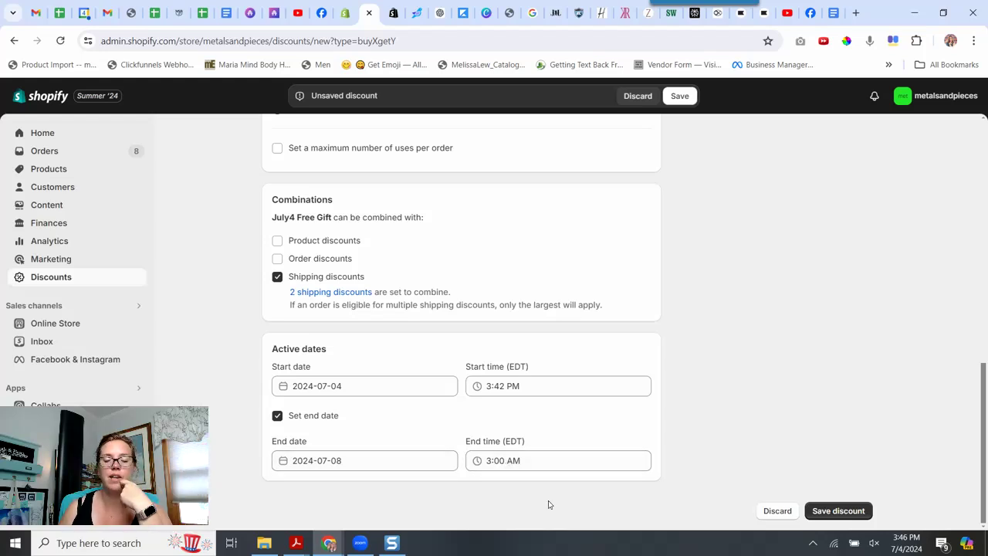
left_click(848, 509)
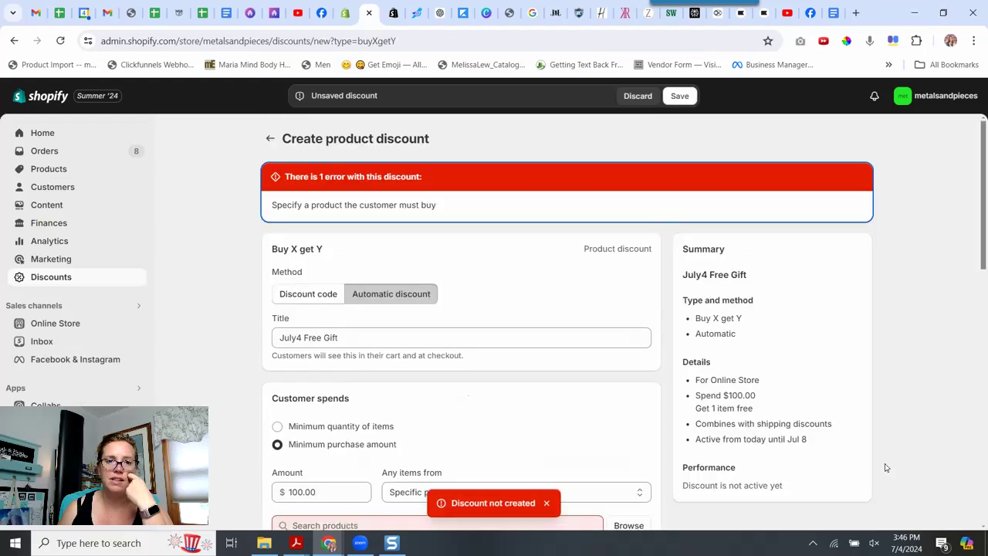
- Change the customer-spends item source to Specific collections and try to save the discount again
scroll(610, 408, "down", 3)
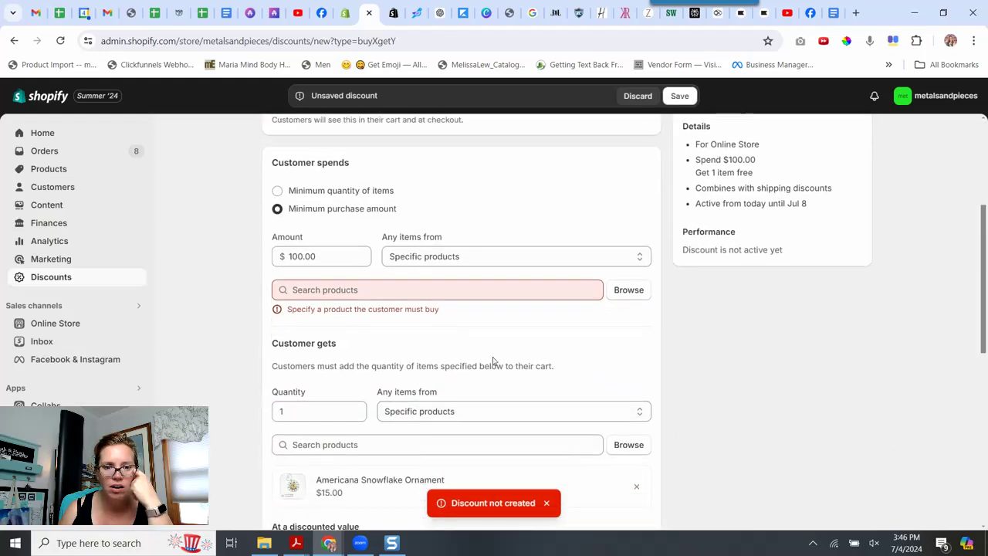
scroll(443, 324, "up", 1)
left_click(543, 299)
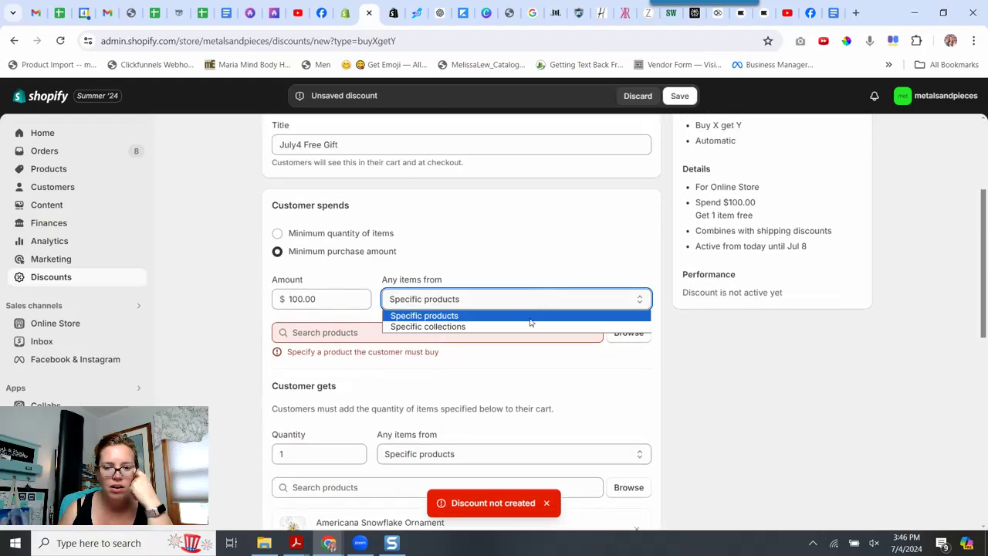
left_click(530, 326)
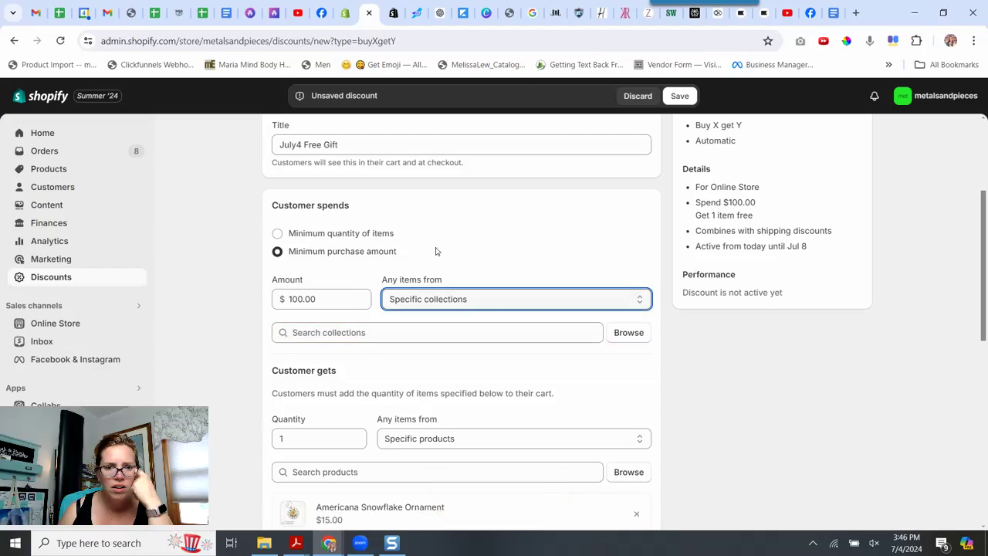
left_click(676, 366)
scroll(692, 360, "down", 6)
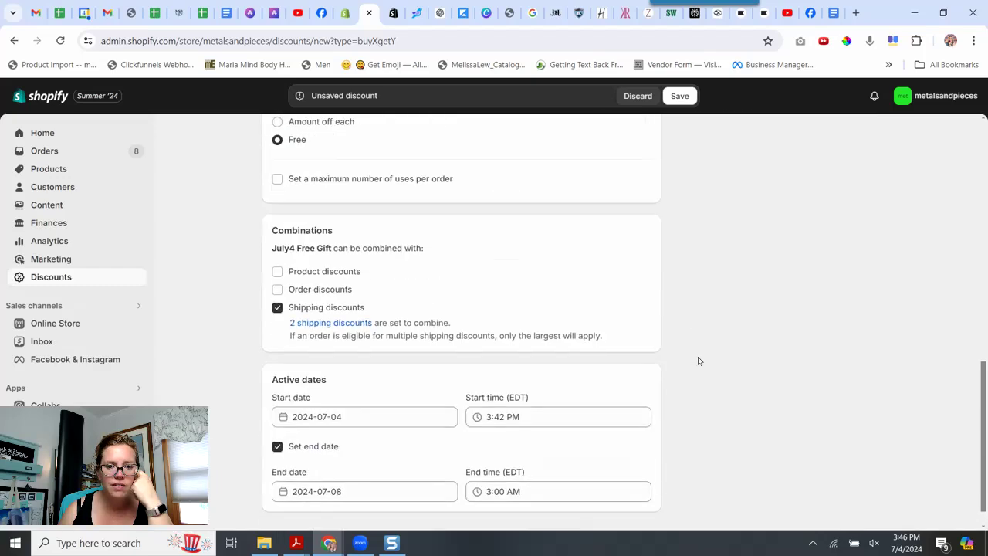
left_click(837, 508)
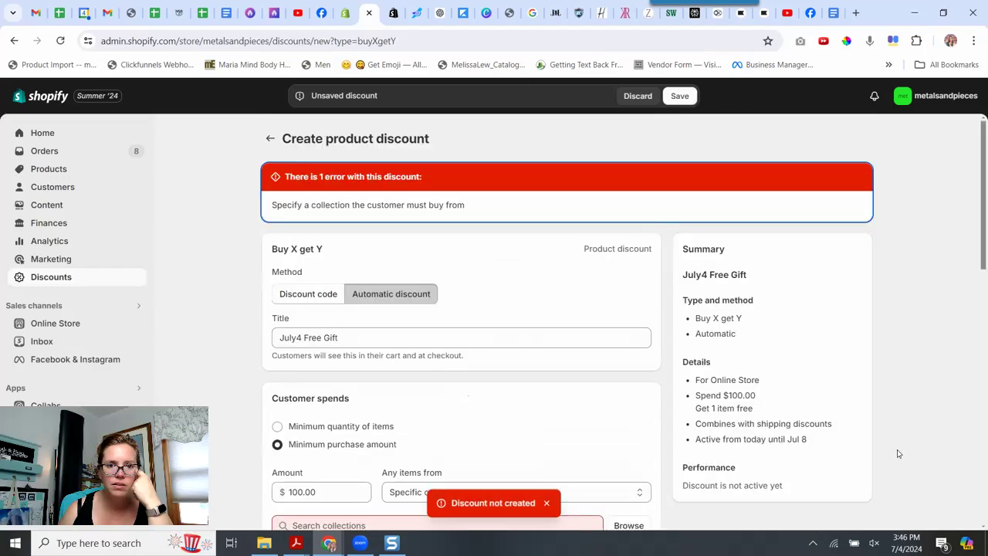
- Add only the All collection as the qualifying collection for the $100 minimum purchase
scroll(652, 285, "down", 3)
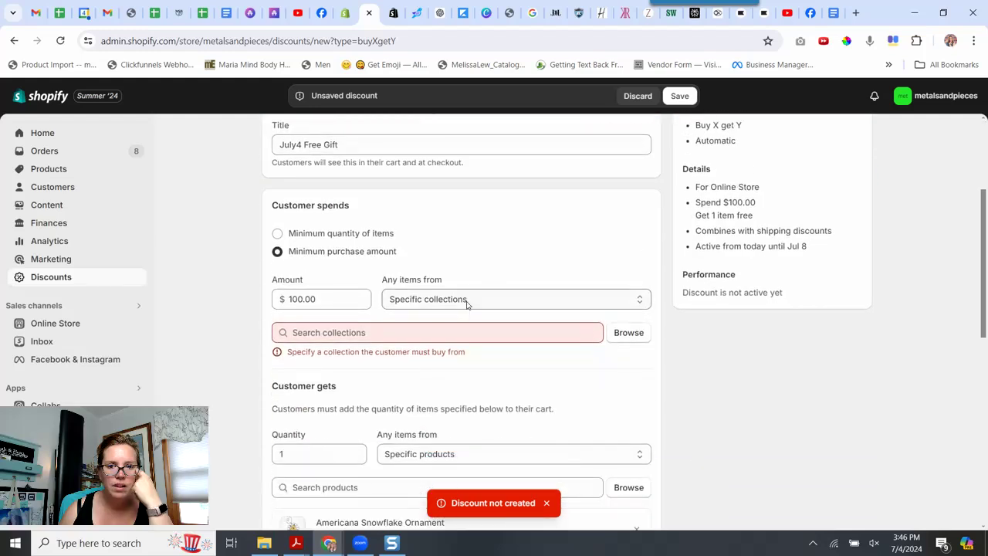
left_click(640, 334)
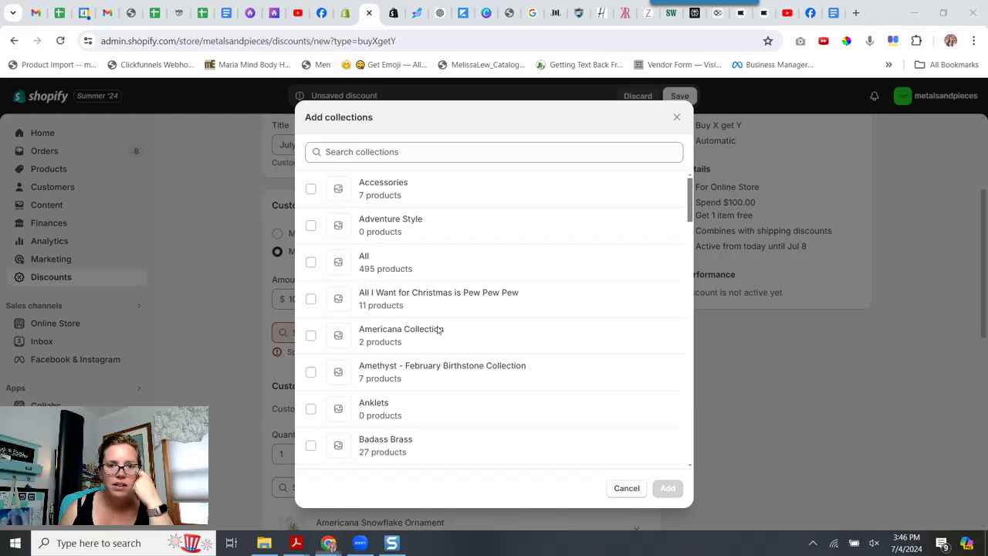
left_click(310, 188)
left_click(310, 225)
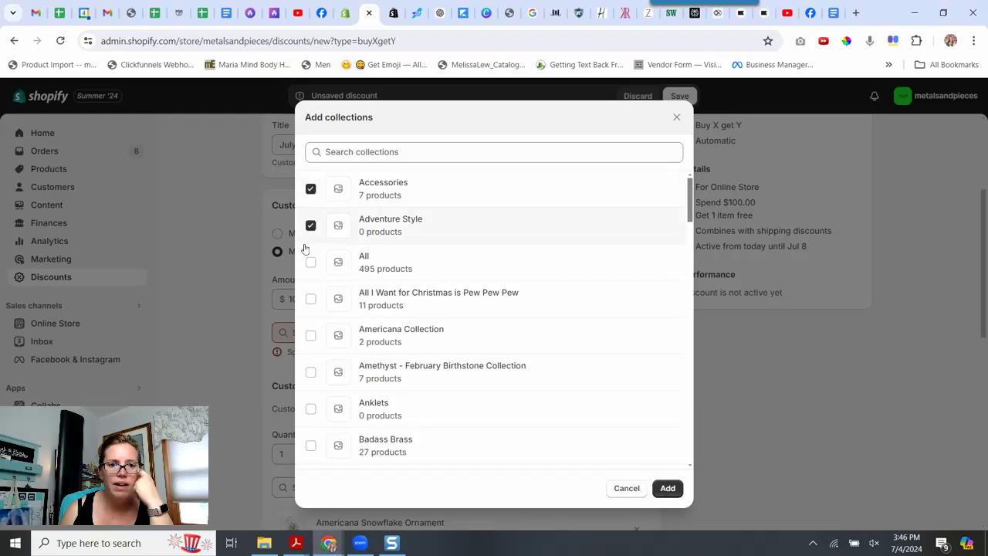
left_click(310, 262)
left_click(310, 298)
left_click(310, 334)
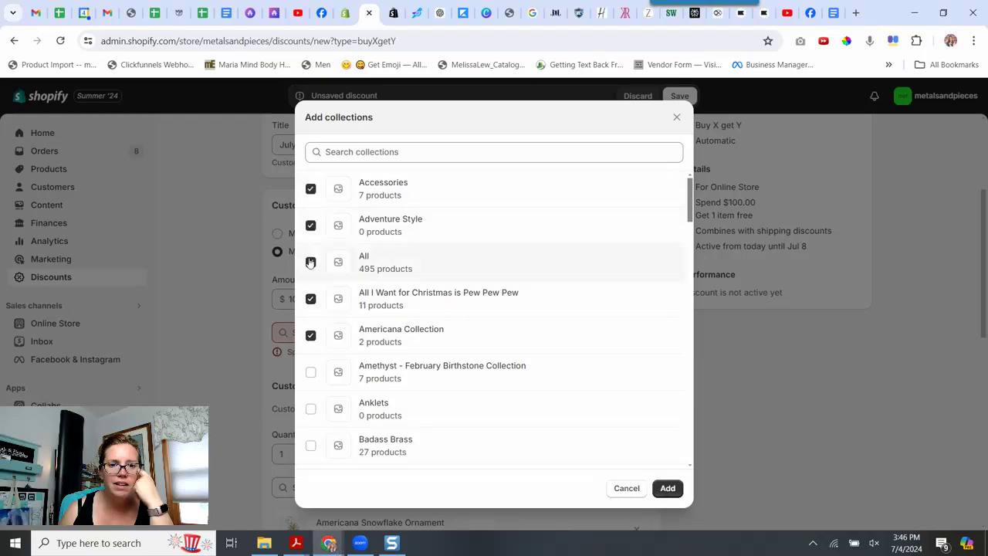
left_click(310, 226)
left_click(310, 188)
left_click(310, 299)
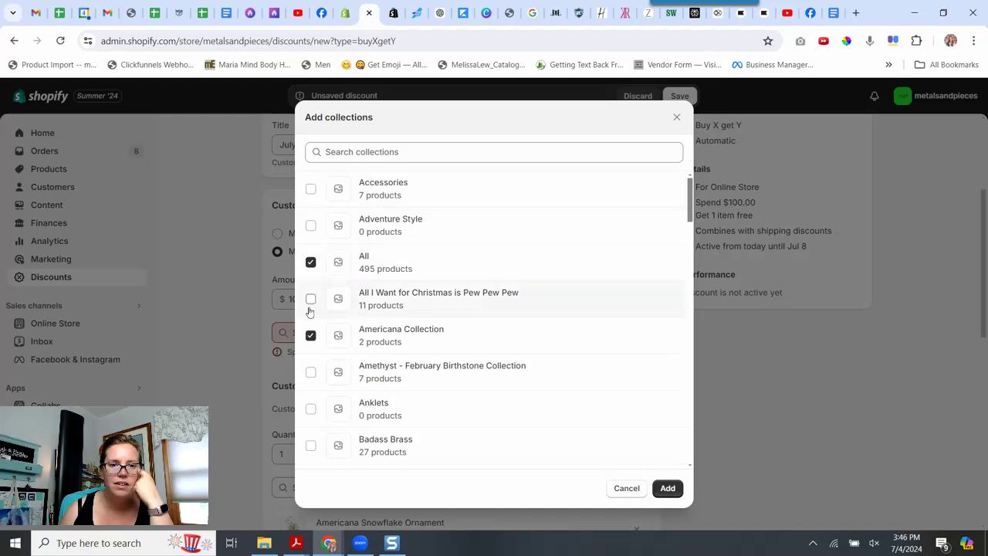
left_click(310, 335)
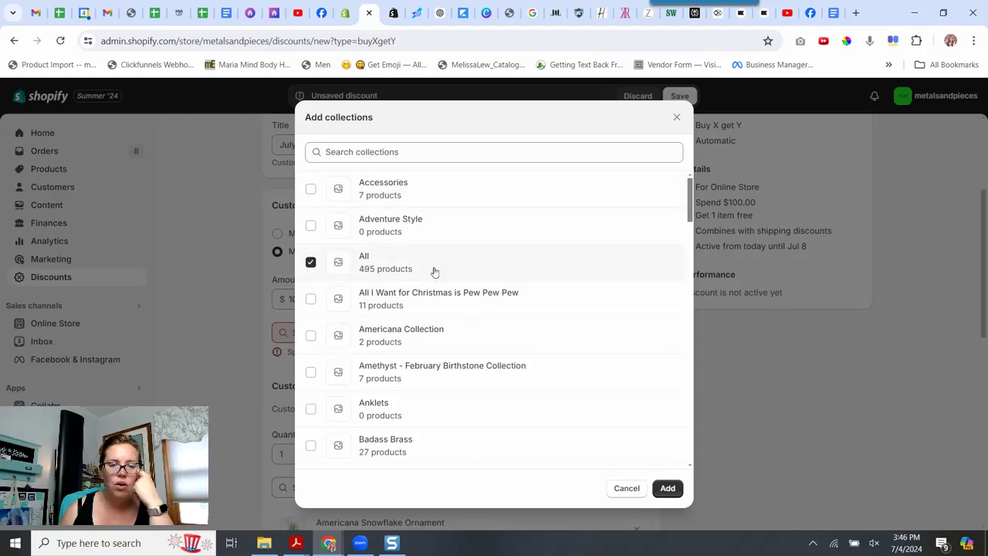
left_click(668, 487)
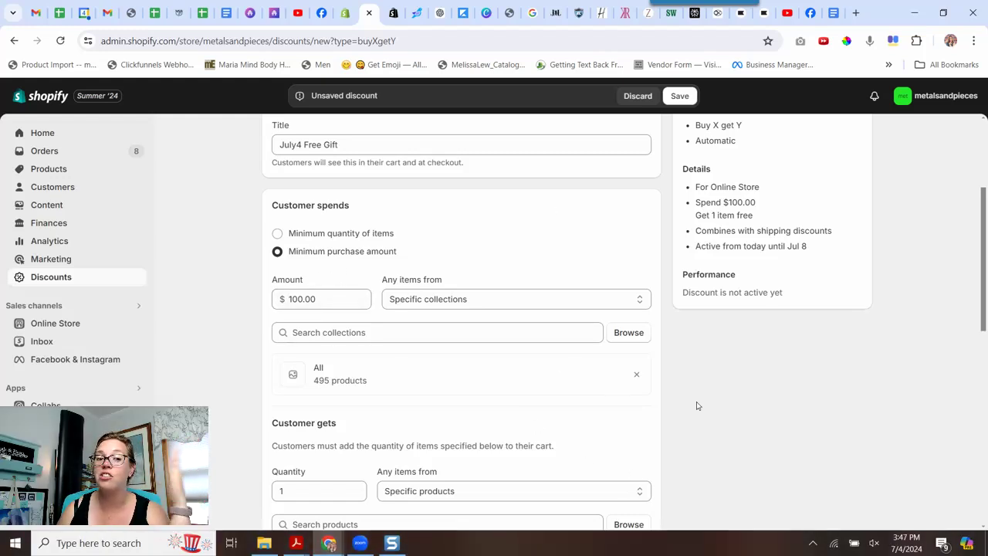
- Save the July4 Free Gift discount with the completed qualifying collection
scroll(697, 405, "down", 2)
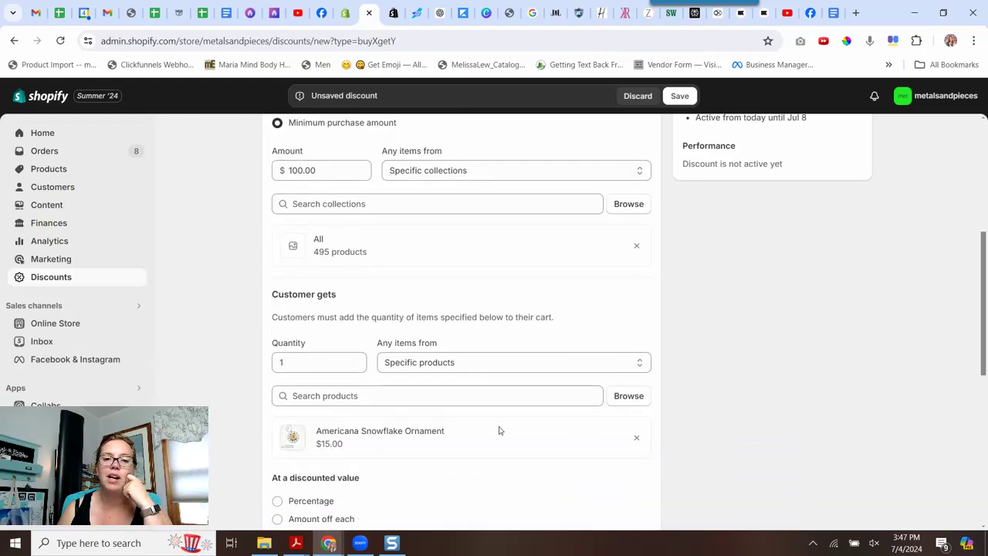
scroll(672, 417, "down", 6)
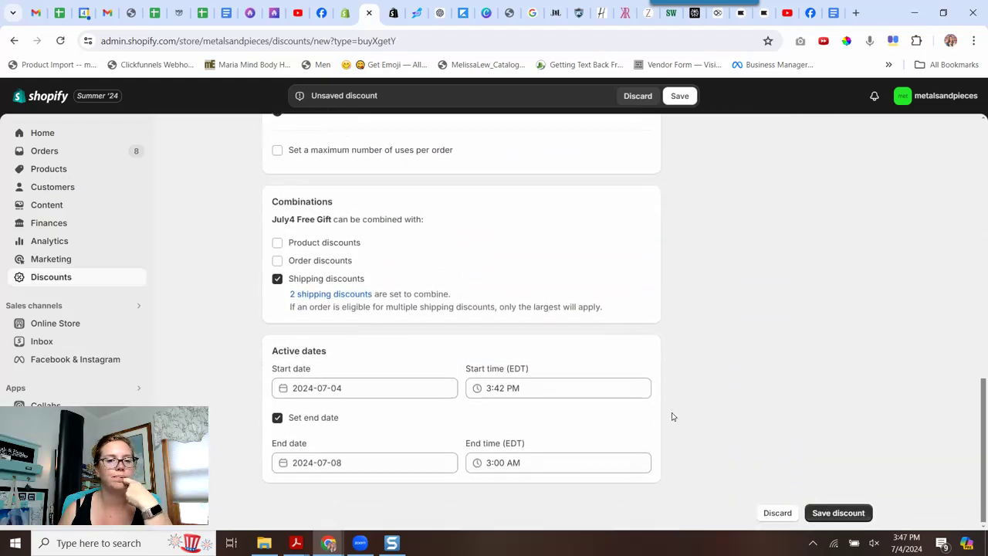
left_click(838, 510)
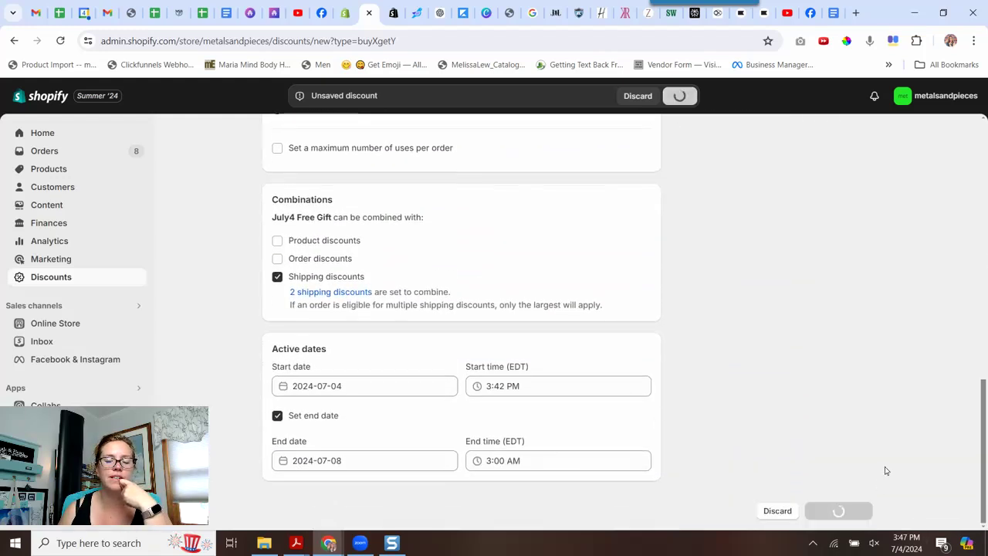